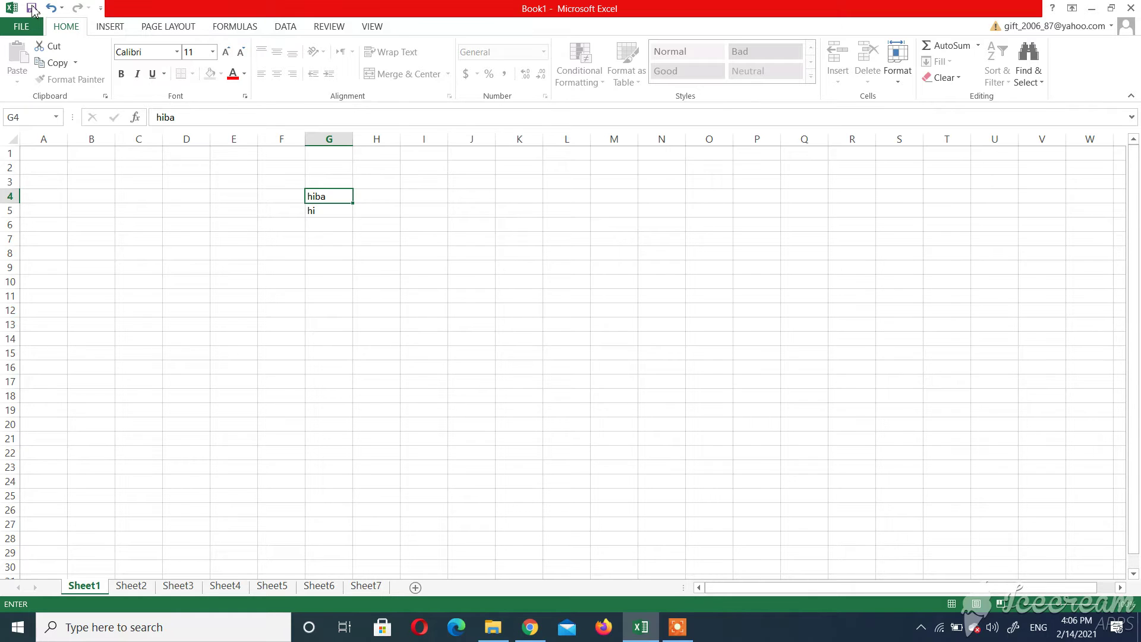
# Bring up the File backstage Info page for the unsaved Book1 holding hiba and hi
pyautogui.click(31, 28)
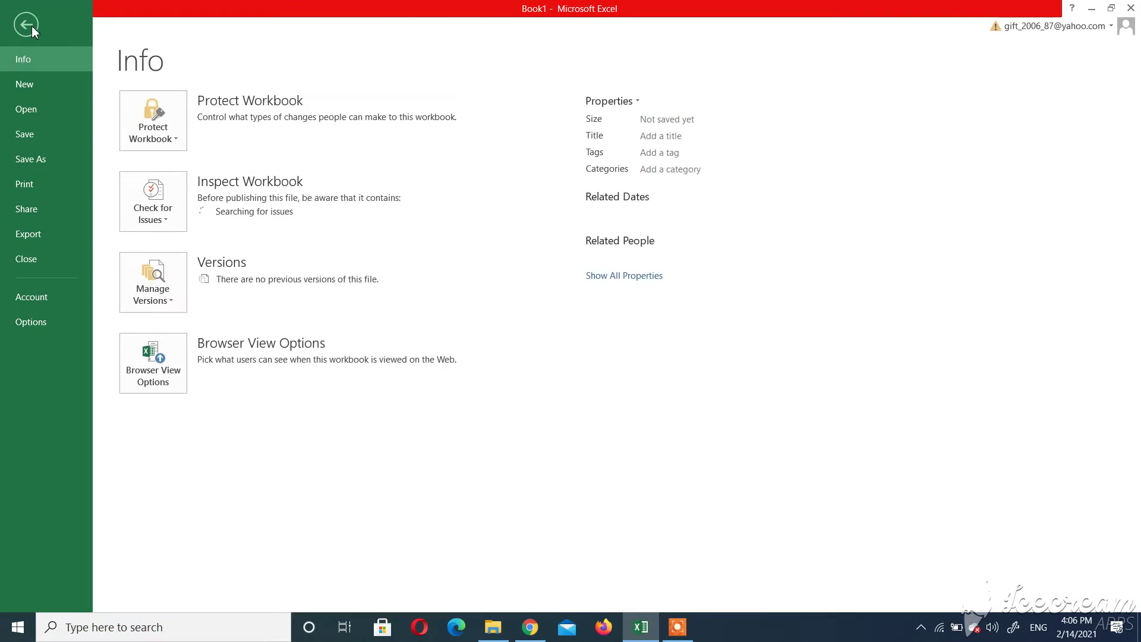
# Save Book1 on this computer to the Desktop as '6th grade.xlsx'
pyautogui.click(38, 136)
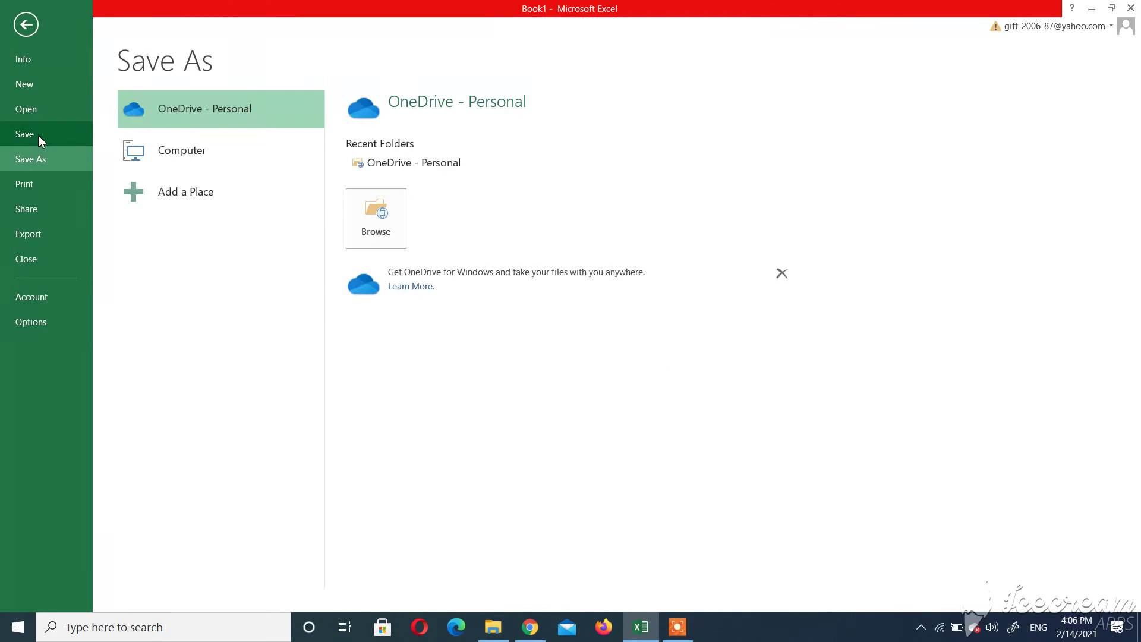
pyautogui.click(223, 148)
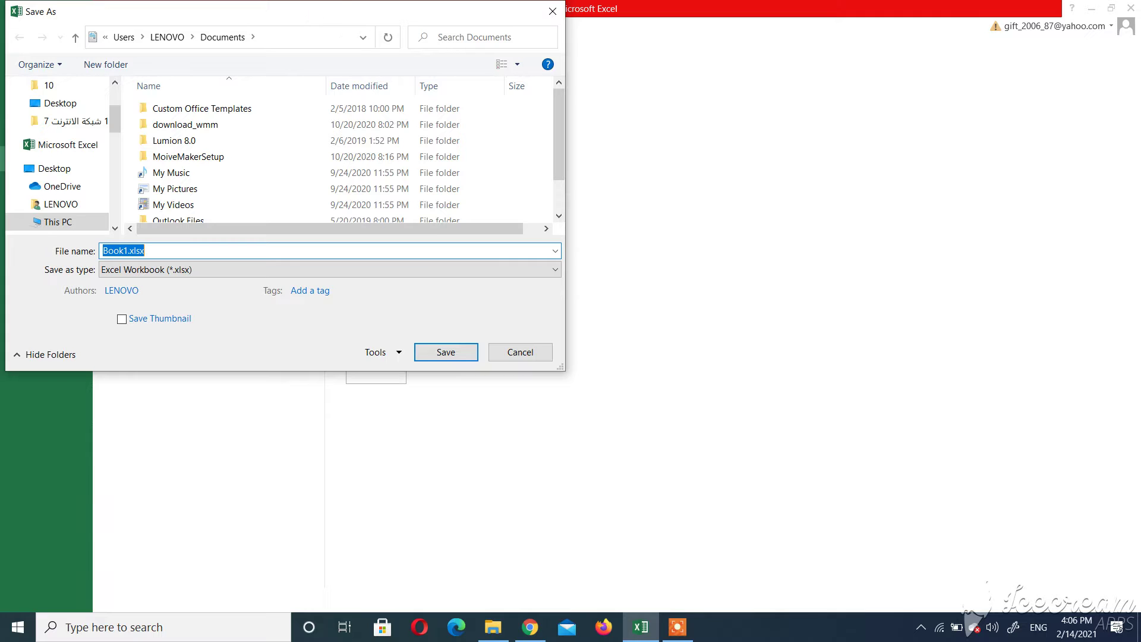
pyautogui.moveTo(340, 7); pyautogui.dragTo(609, 95)
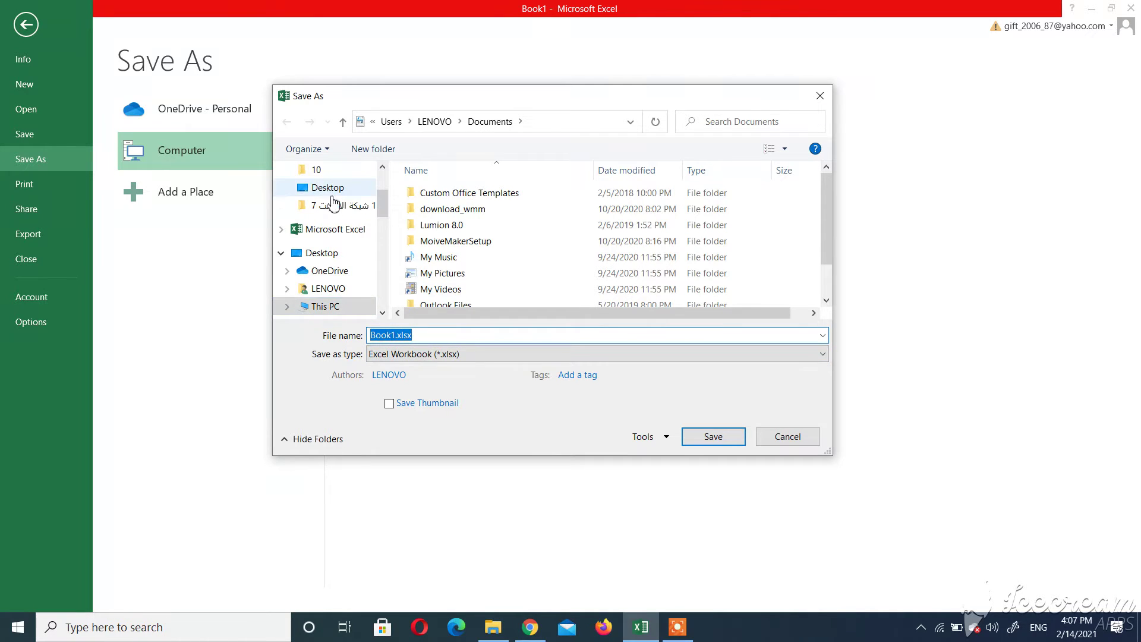
pyautogui.click(398, 334)
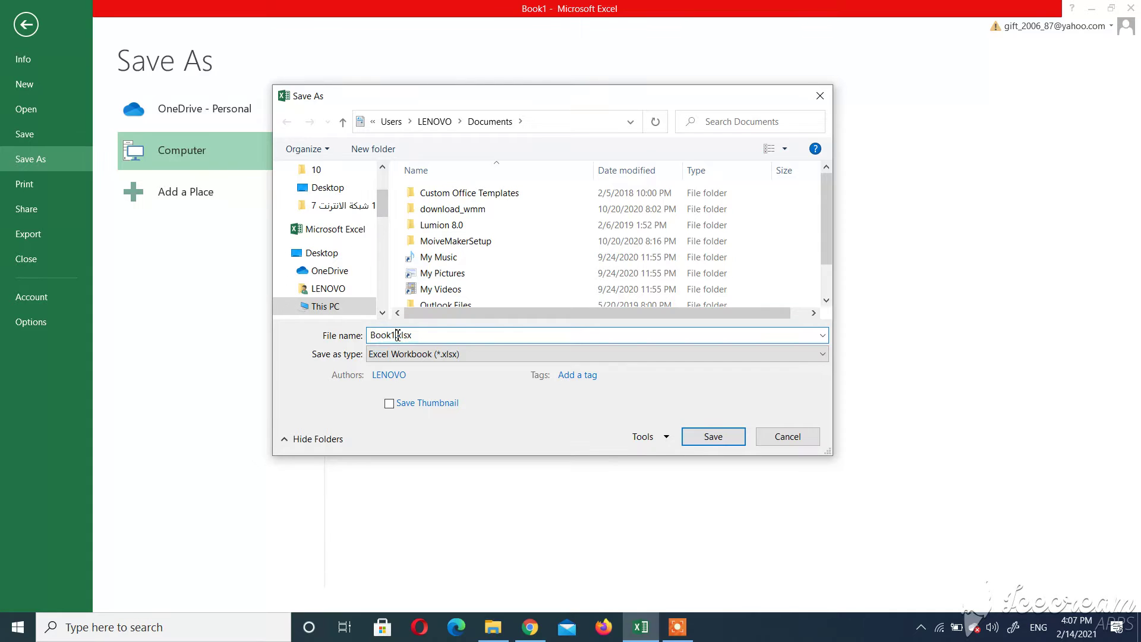
pyautogui.doubleClick(397, 335)
pyautogui.write('6th grade')
pyautogui.click(324, 189)
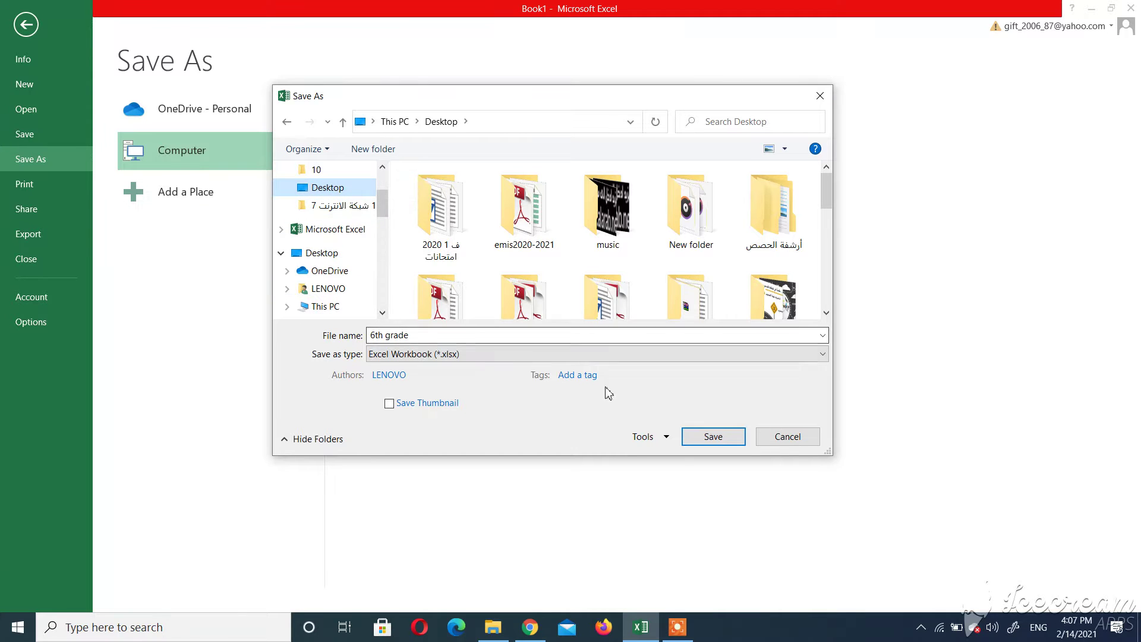
pyautogui.click(724, 438)
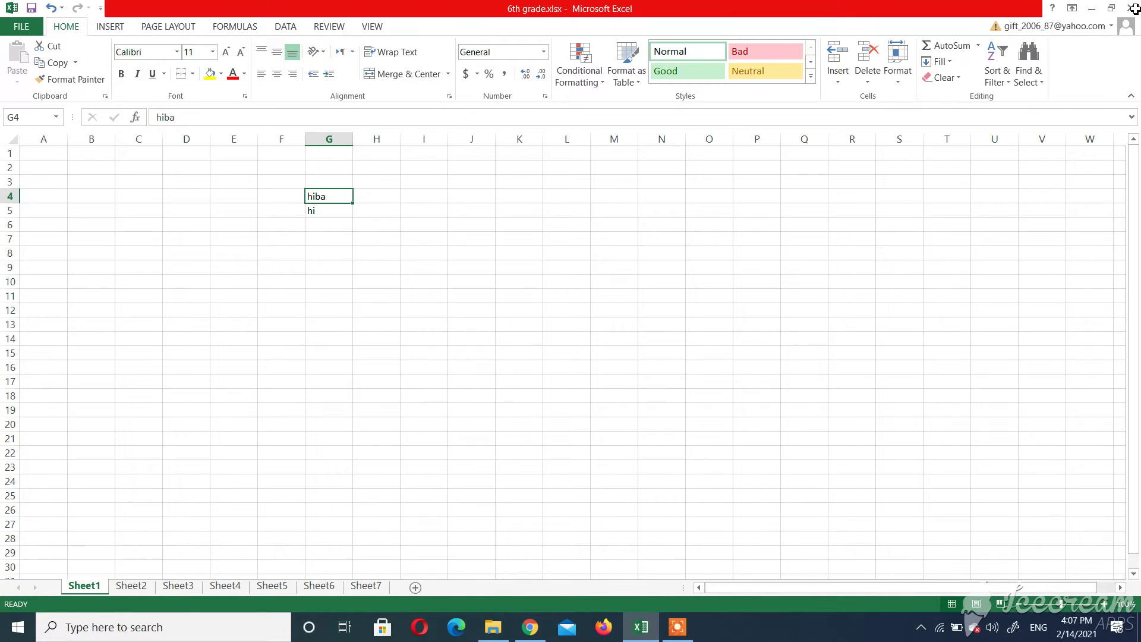
# Close the 6th grade workbook window, choosing Save at the save-changes prompt
pyautogui.doubleClick(709, 439)
pyautogui.click(1132, 8)
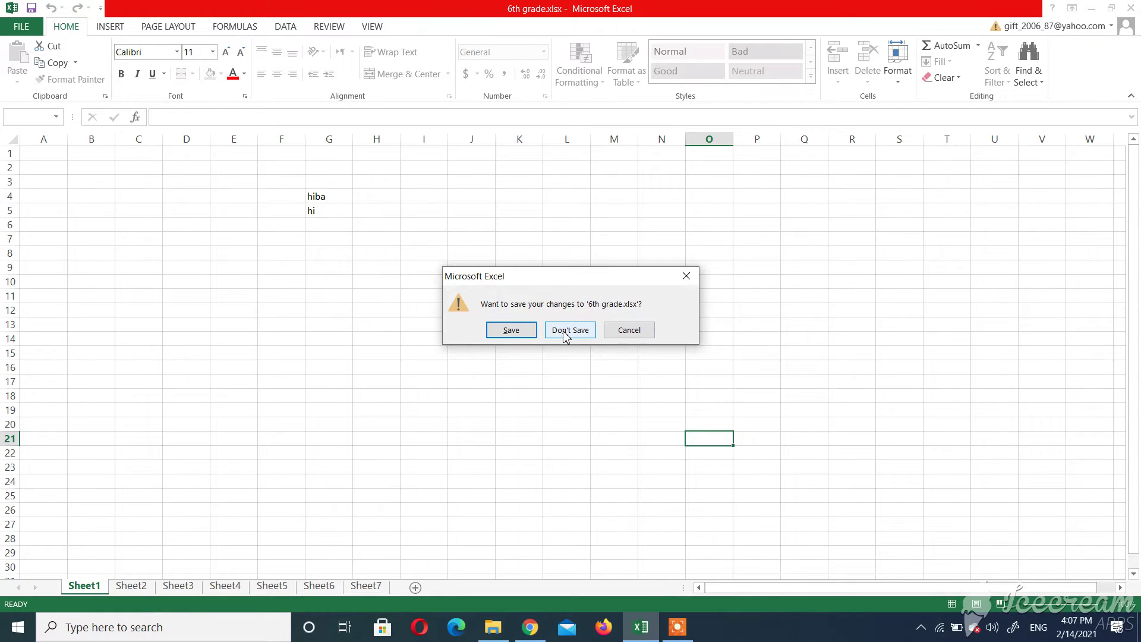
pyautogui.click(504, 333)
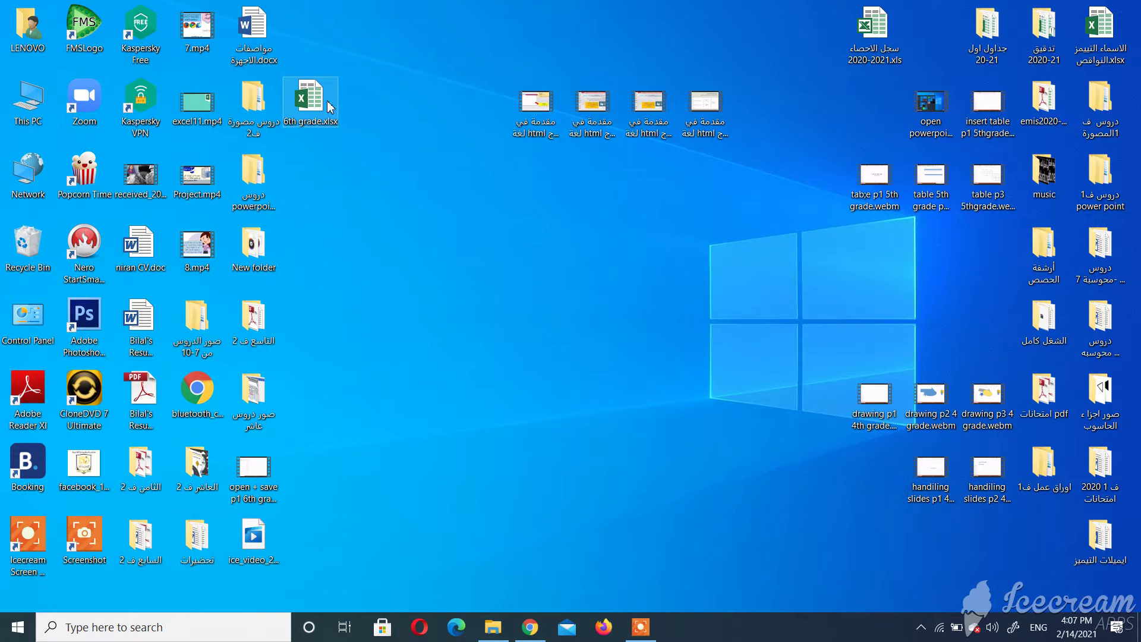
# Move the 6th grade.xlsx icon to a new spot on the desktop
pyautogui.moveTo(327, 98); pyautogui.dragTo(385, 173)
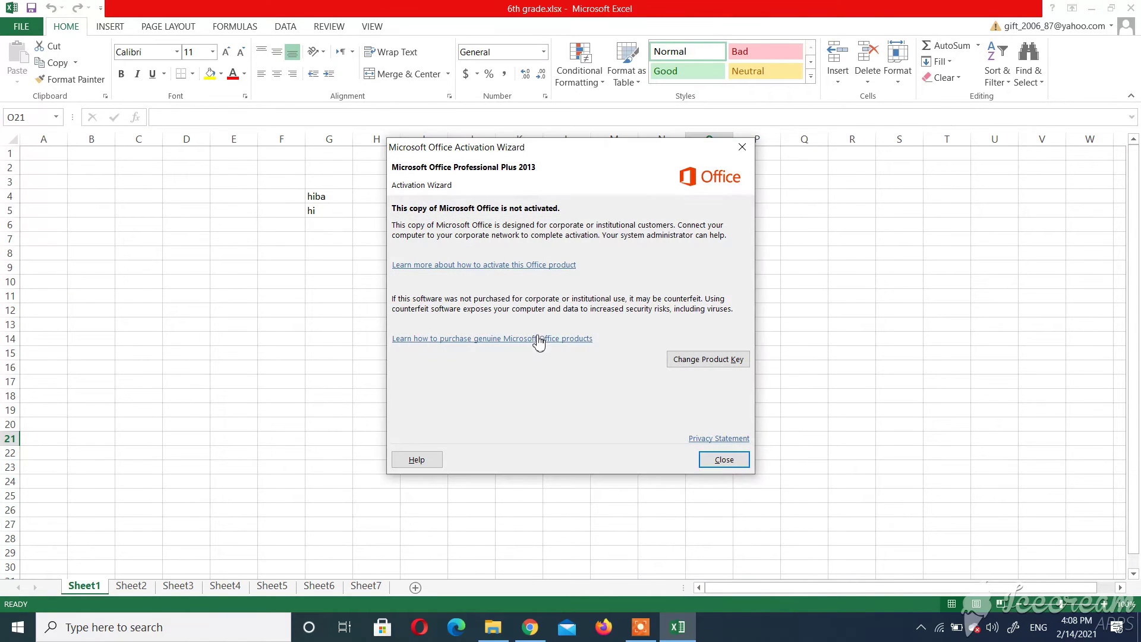
# Dismiss the activation notice and enter 'khamash' in cell G6 below 'hi'
pyautogui.click(736, 460)
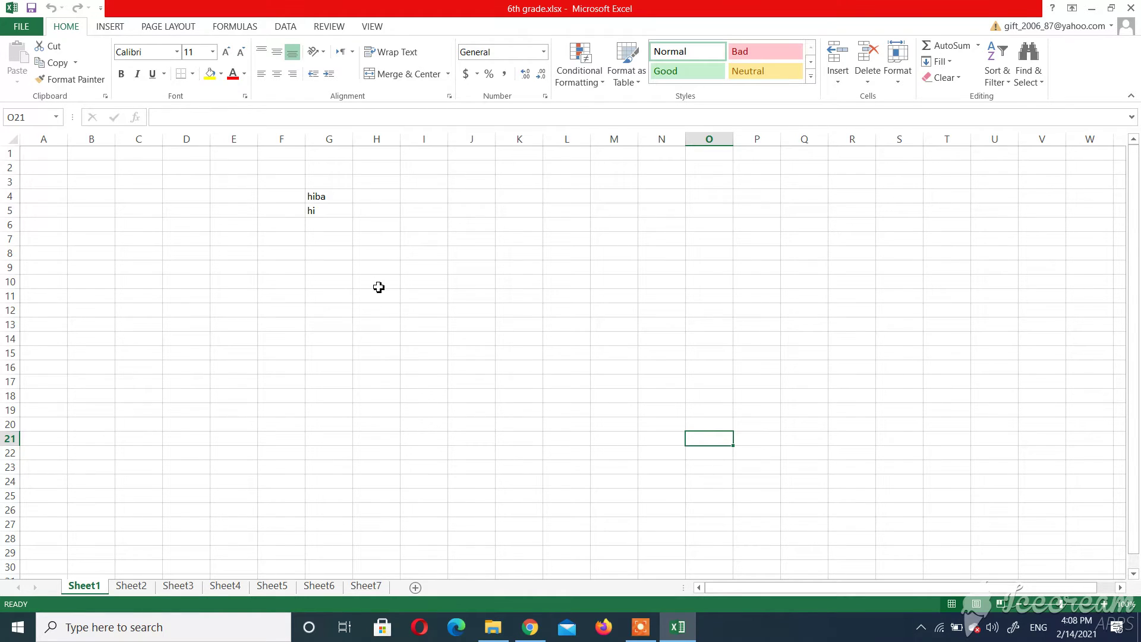
pyautogui.click(330, 230)
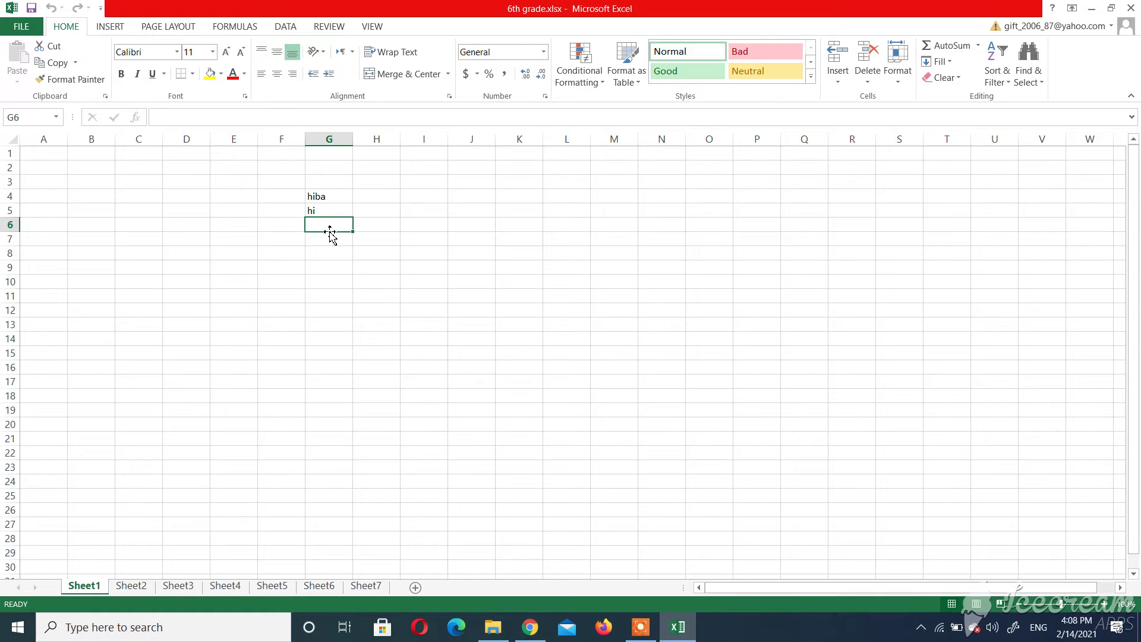
pyautogui.write('khama')
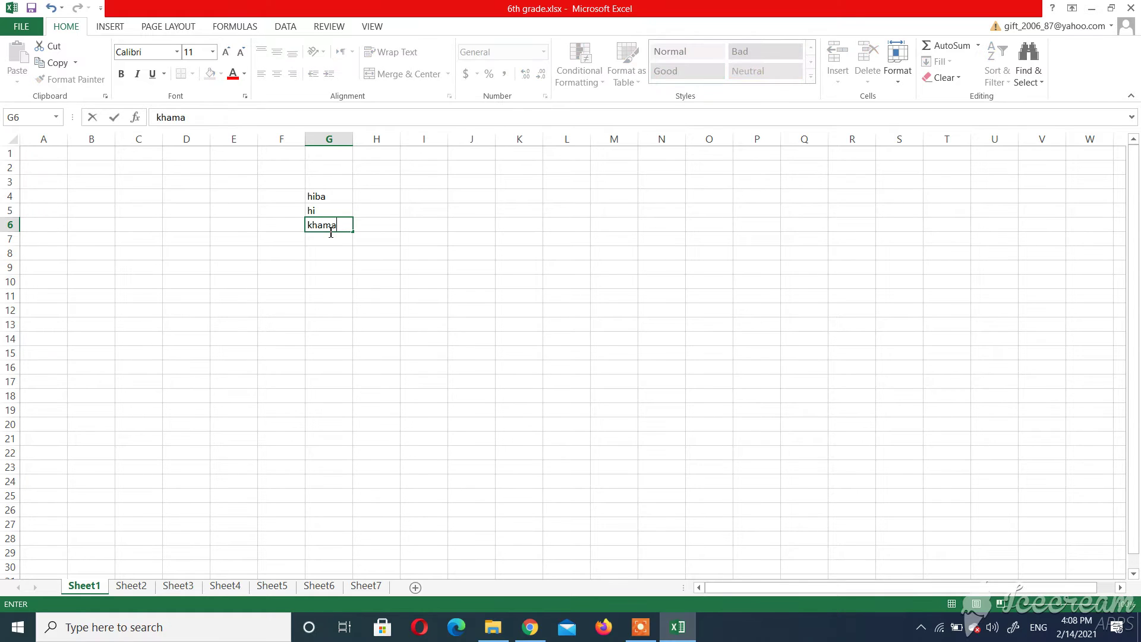
pyautogui.write('sh')
pyautogui.click(236, 213)
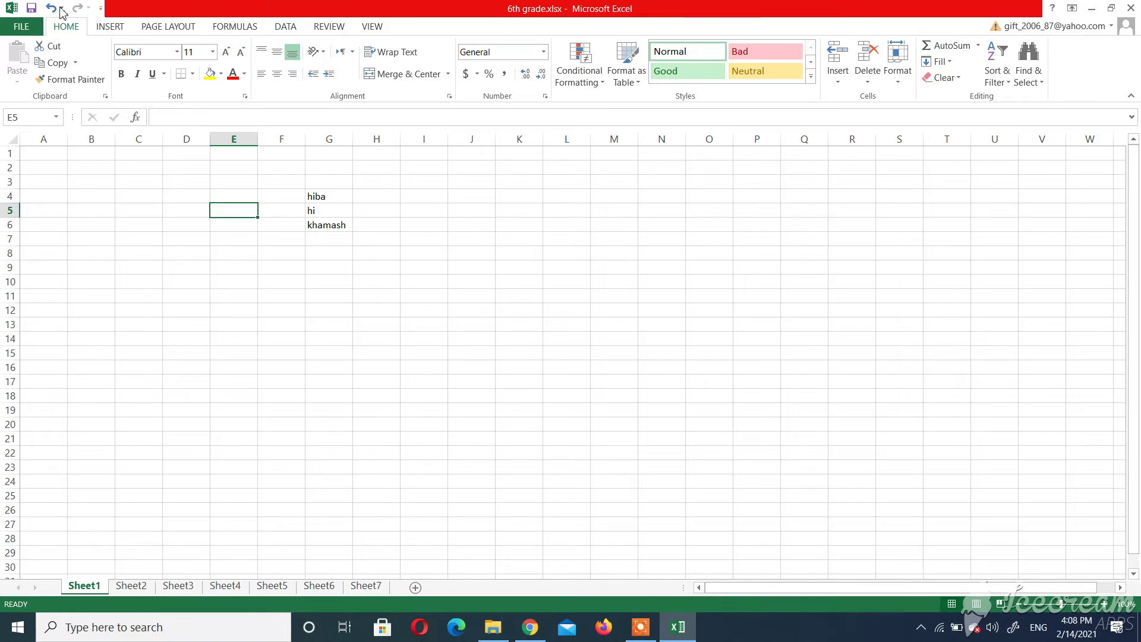
# Show the File backstage, then close Excel with the 6th grade workbook
pyautogui.click(39, 28)
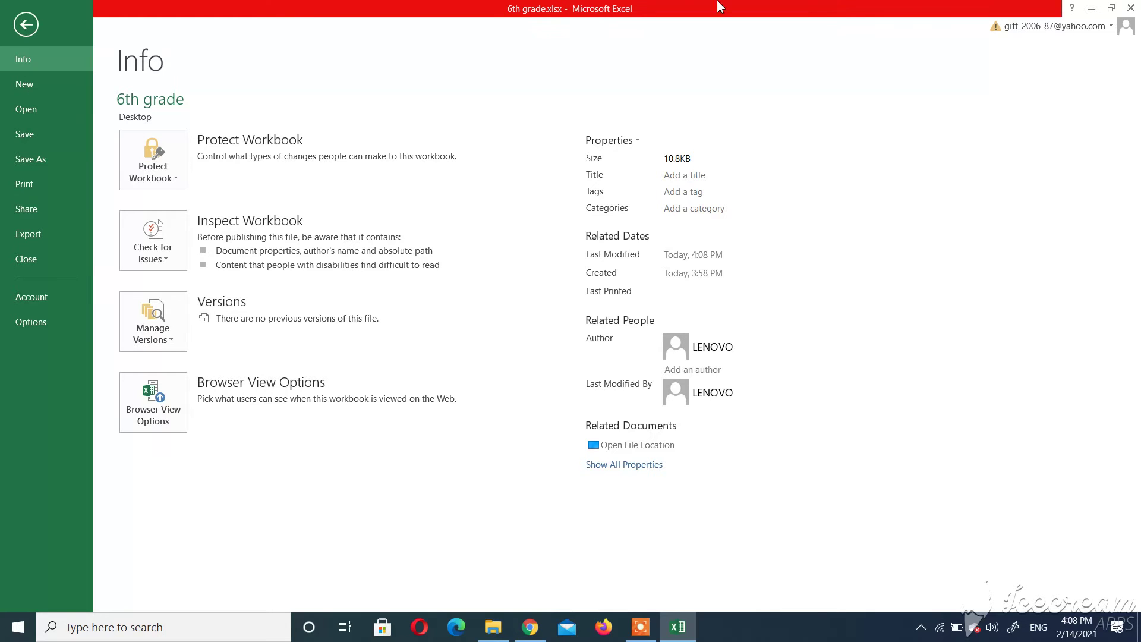
pyautogui.click(1131, 9)
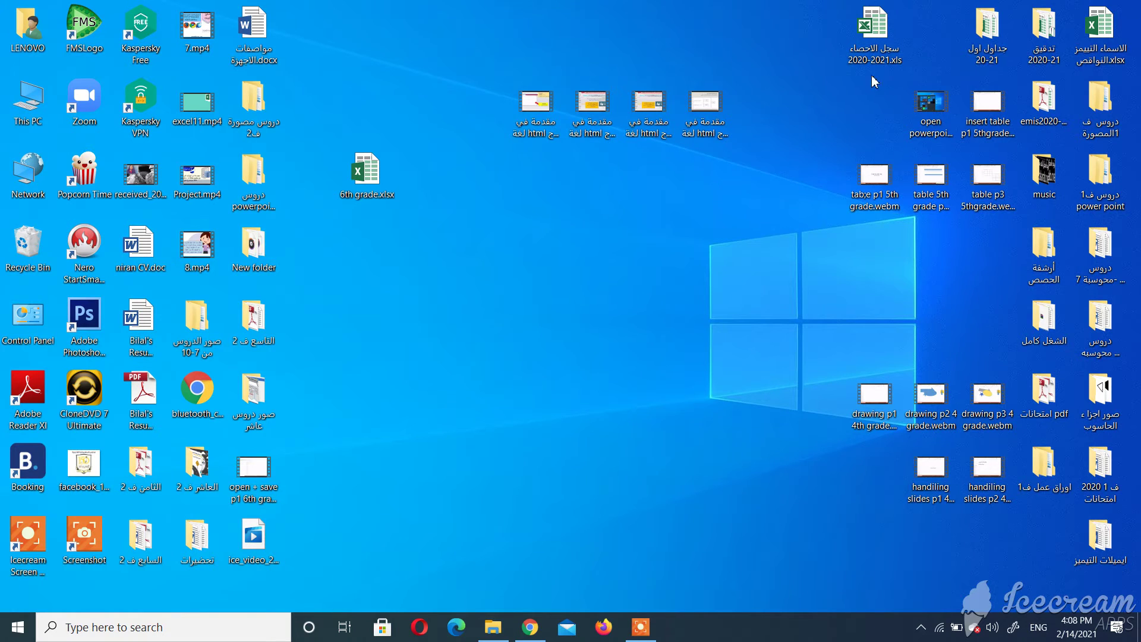
# Reopen 6th grade.xlsx from the desktop in Excel, with khamash kept in G6
pyautogui.doubleClick(370, 191)
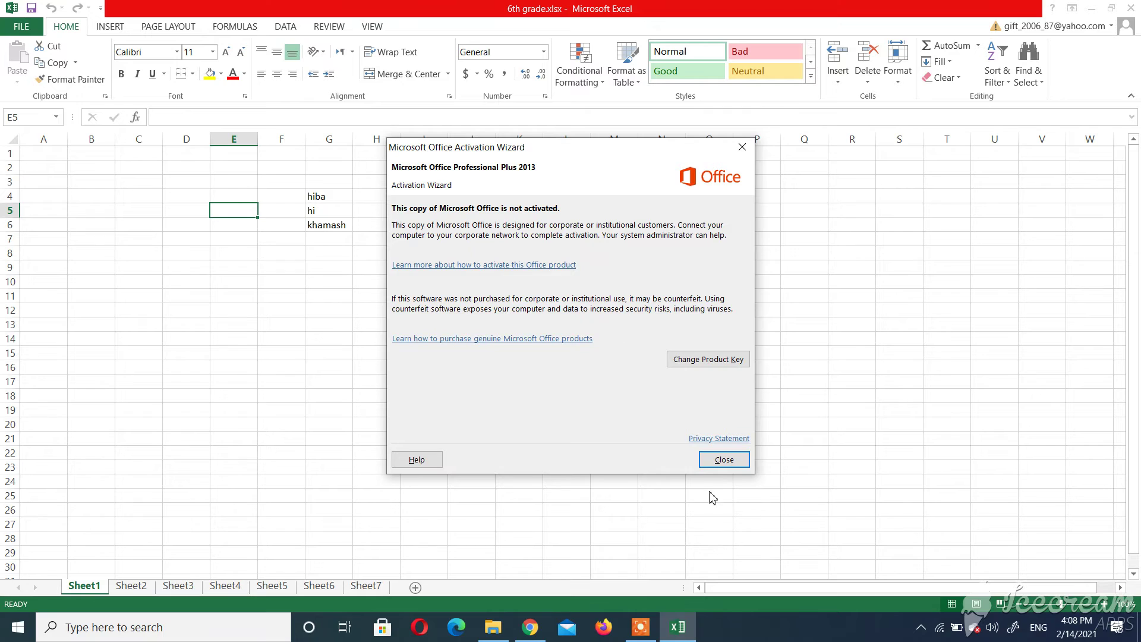
# Close the Activation Wizard and show the File backstage Info page for 6th grade
pyautogui.click(724, 460)
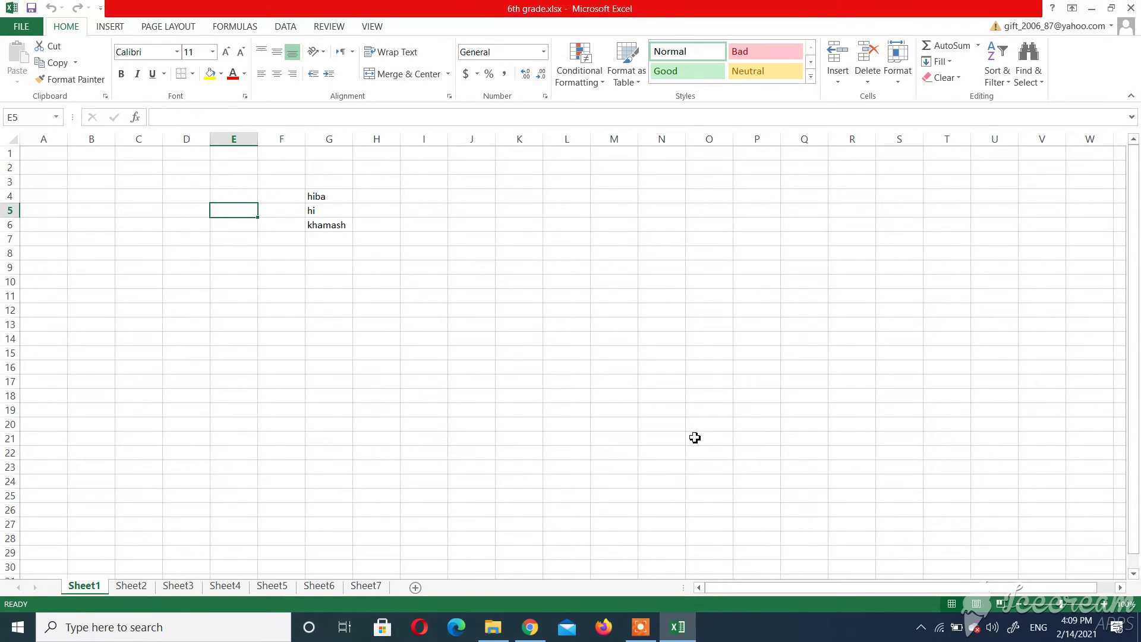
pyautogui.click(22, 28)
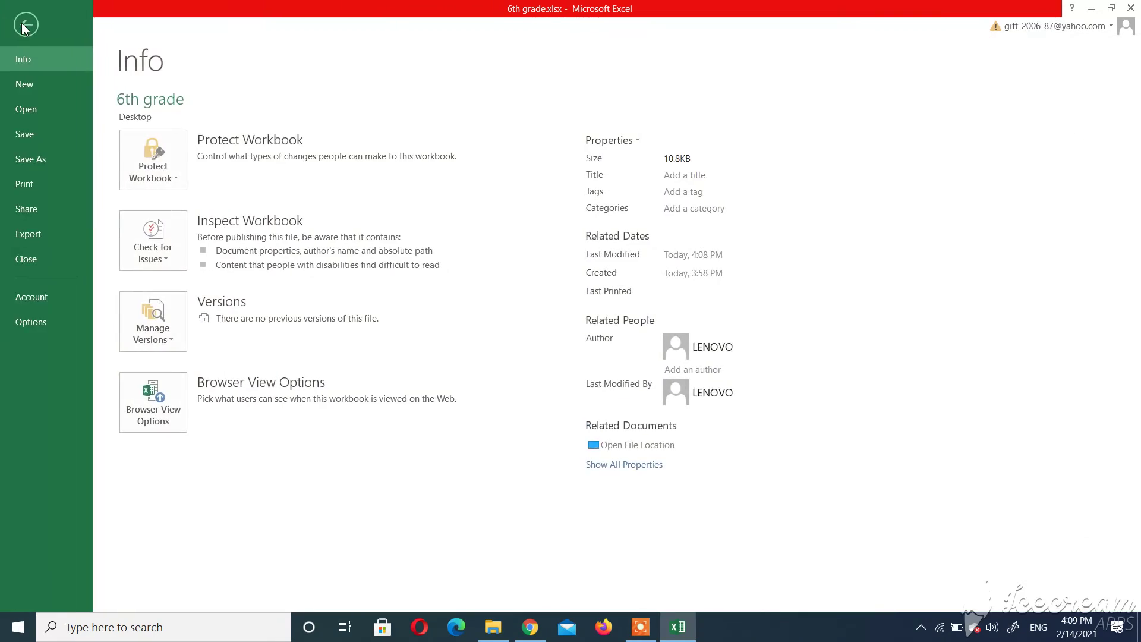
pyautogui.click(32, 158)
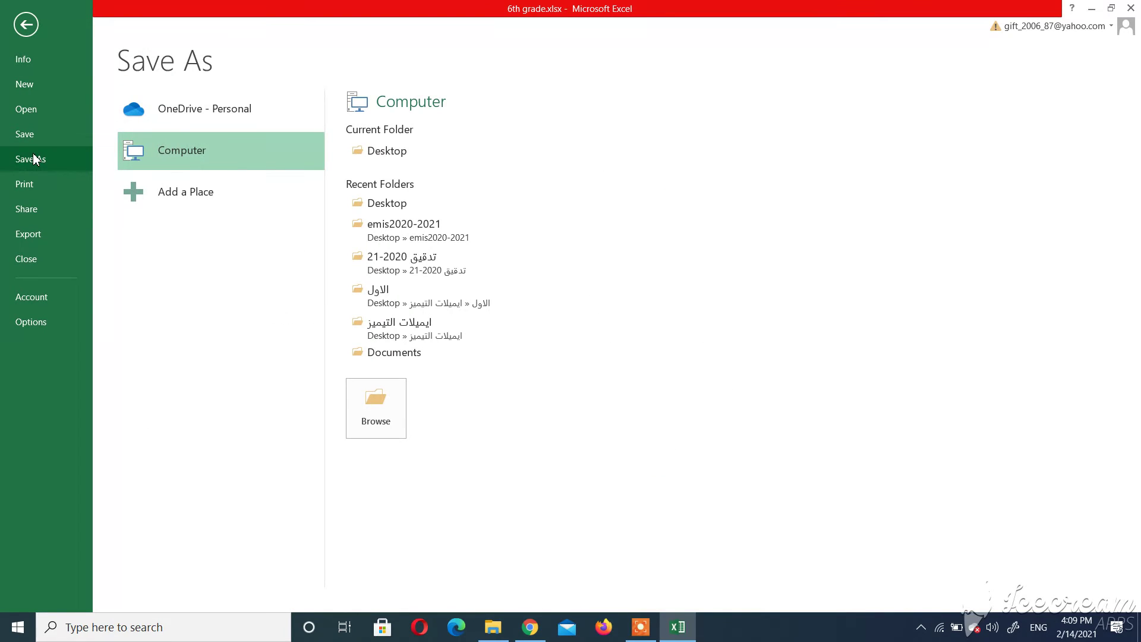
pyautogui.click(206, 149)
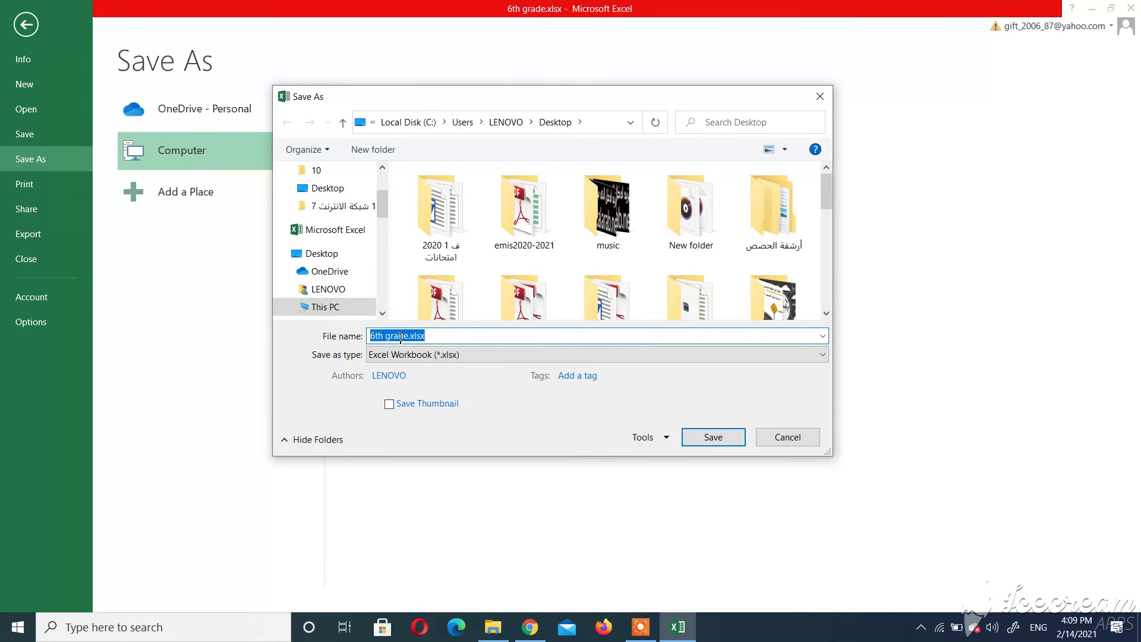
pyautogui.click(409, 336)
pyautogui.press('BackSpace')
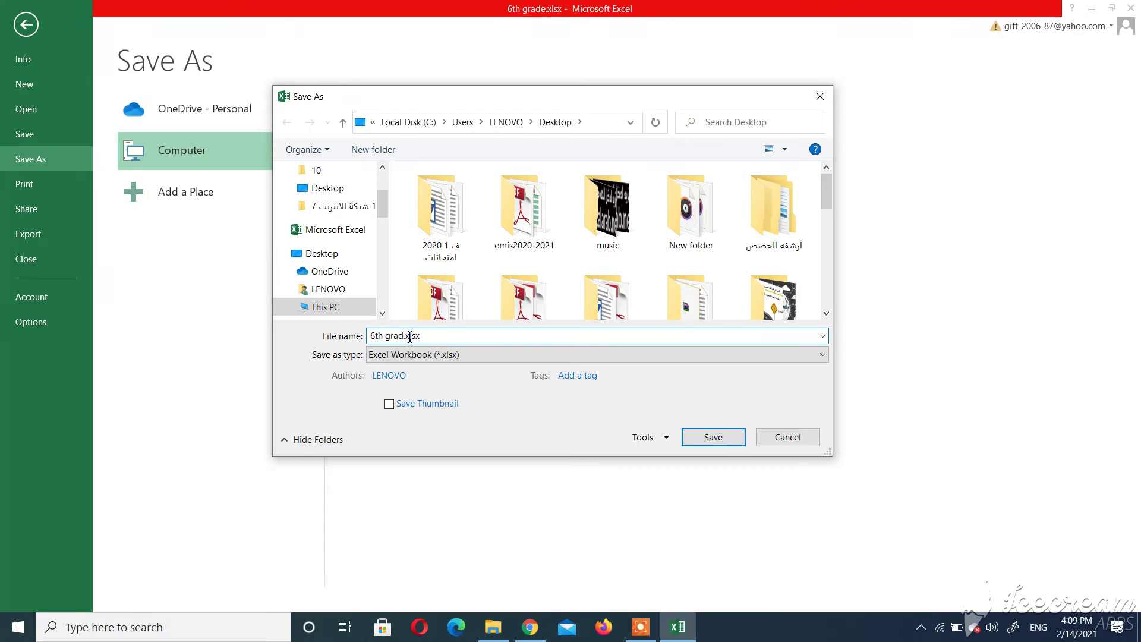
pyautogui.press('BackSpace')
pyautogui.press('BackSpace')
pyautogui.press('BackSpace')
pyautogui.press('BackSpace')
pyautogui.press('BackSpace')
pyautogui.press('BackSpace')
pyautogui.press('BackSpace')
pyautogui.press('BackSpace')
pyautogui.click(317, 253)
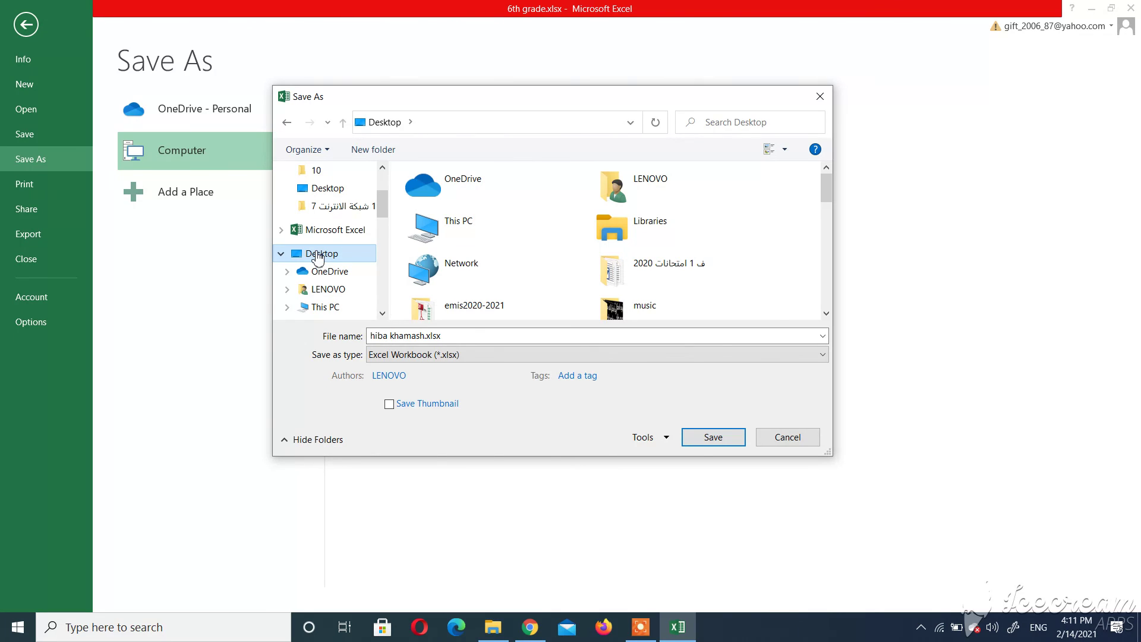
pyautogui.doubleClick(318, 256)
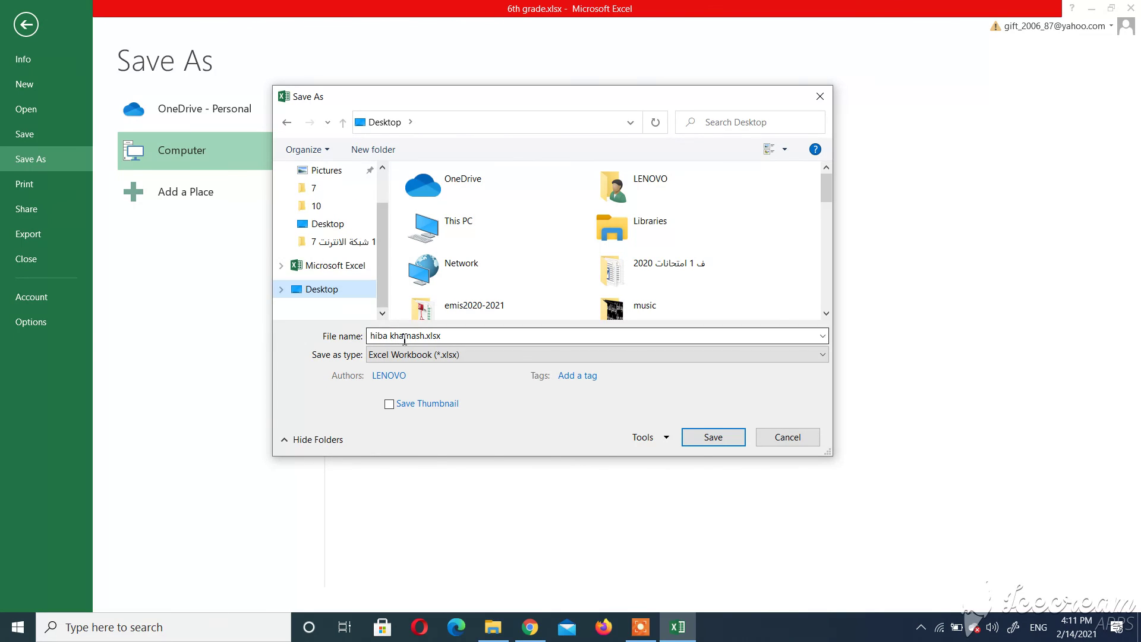